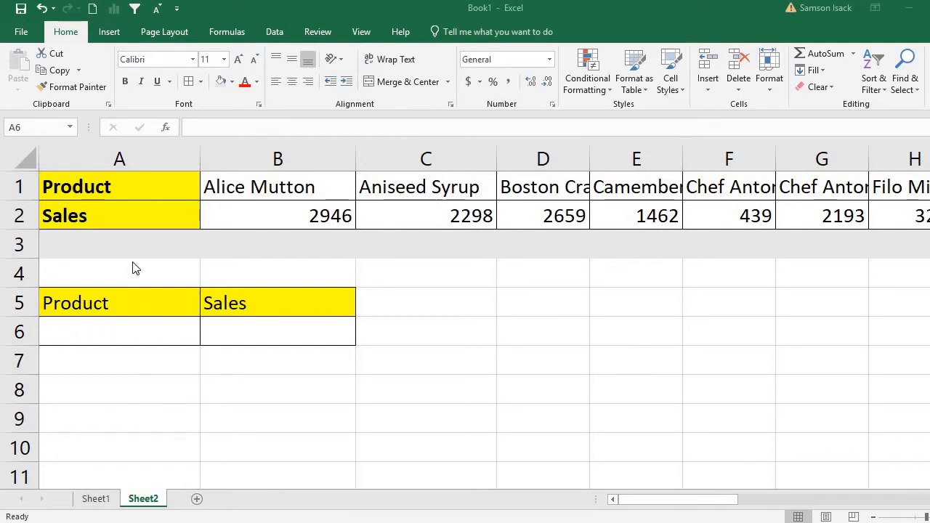
- Examine the Product and Sales rows and the first product's entries in column B
left_click(125, 189)
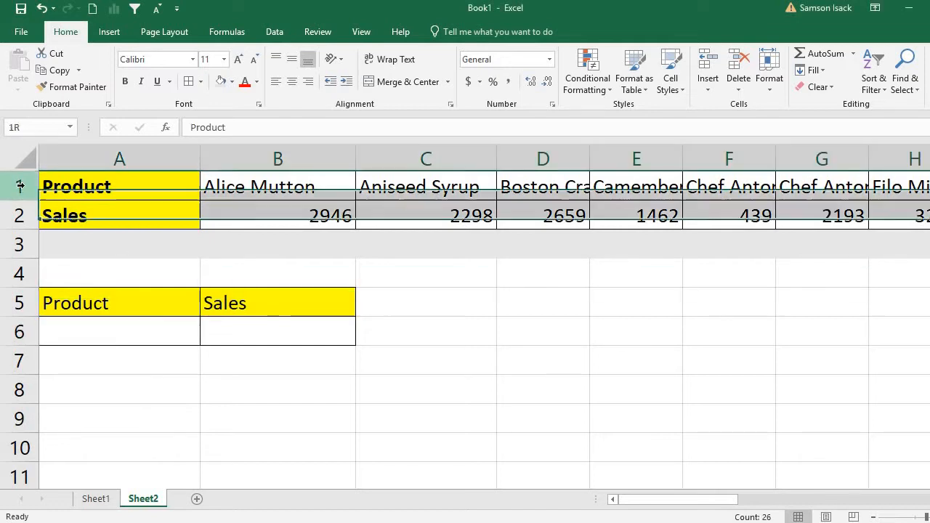
key("ctrl+shift+Right")
left_click(254, 184)
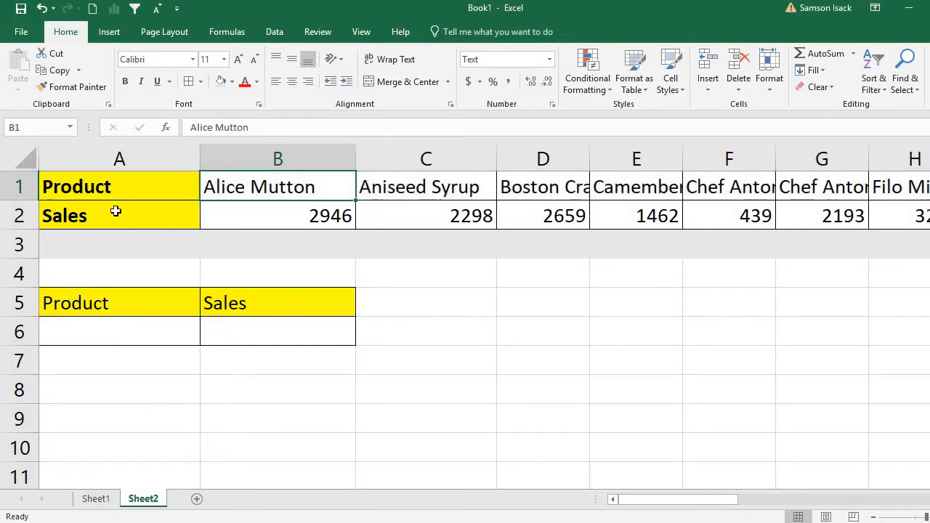
left_click(231, 214)
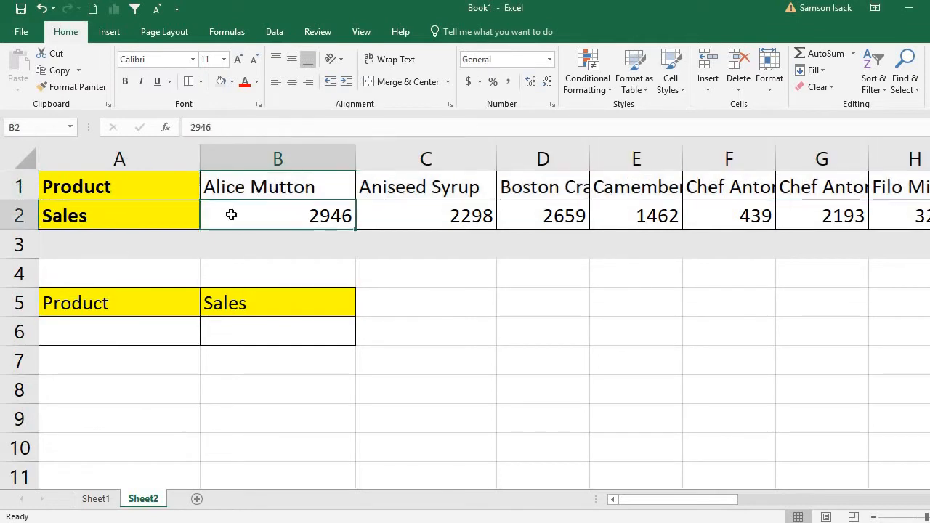
left_click(105, 187)
left_click_drag(18, 187, 21, 218)
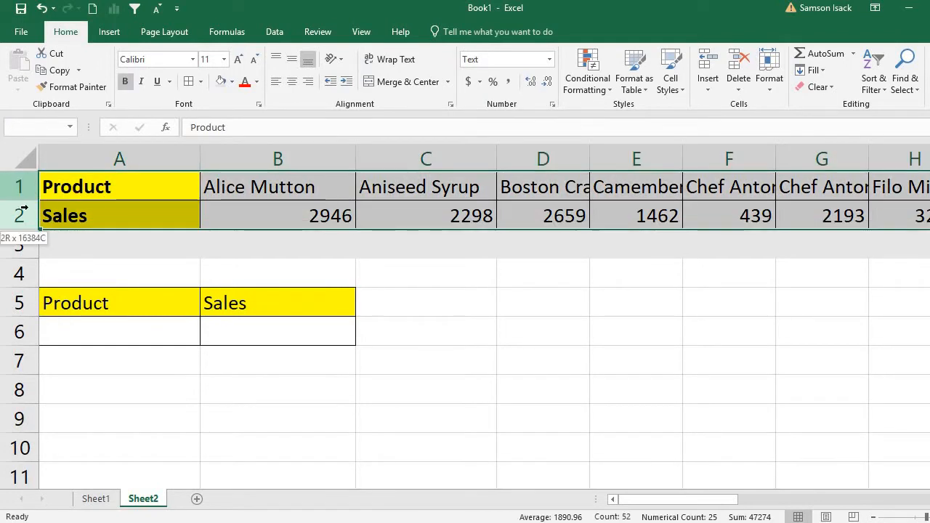
left_click(270, 189)
left_click(269, 218)
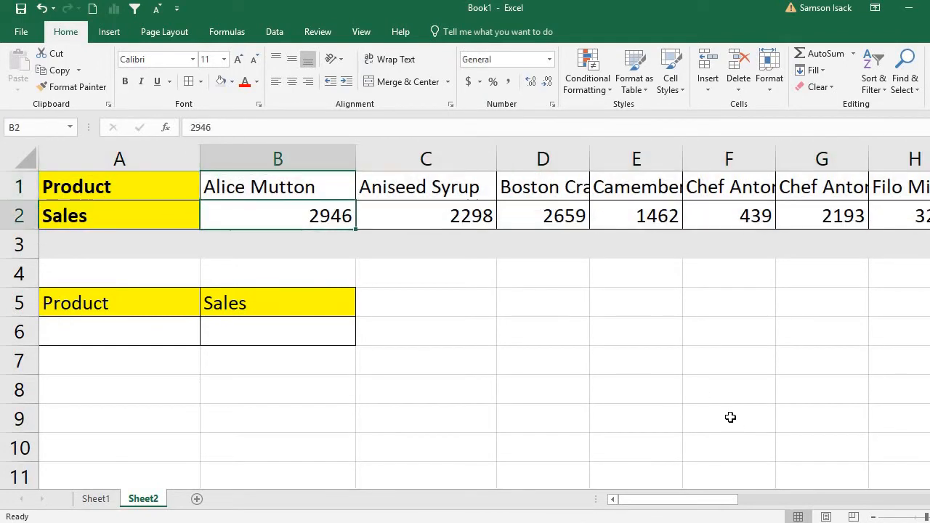
- Review the sales values along row 2 from column B to the last product in column Z
key("Right")
key("Right")
key("Right")
key("Right")
key("Right")
key("Right")
key("Right")
key("Right")
key("Right")
key("Right")
key("Right")
key("Right")
key("Right")
key("Right")
key("Right")
key("Right")
key("Right")
key("Right")
key("Right")
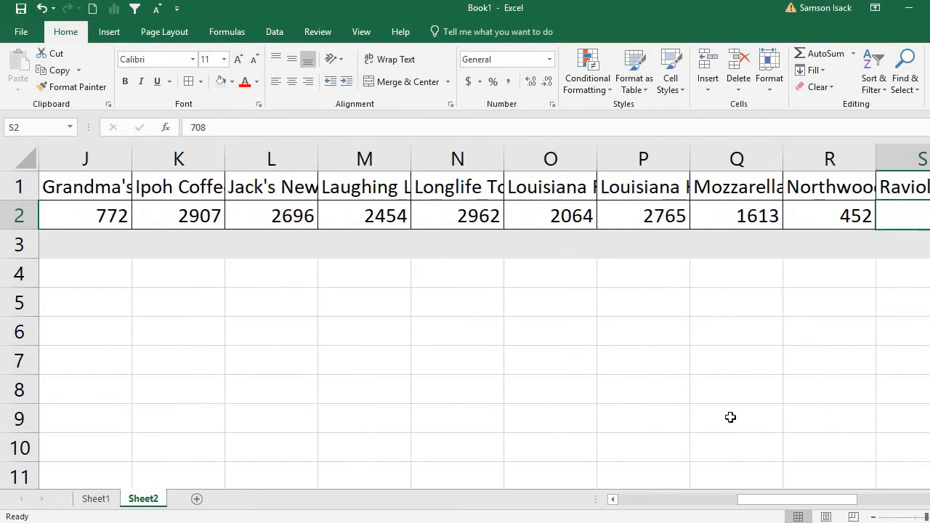
key("Right")
key("Right")
key("Right")
key("Right")
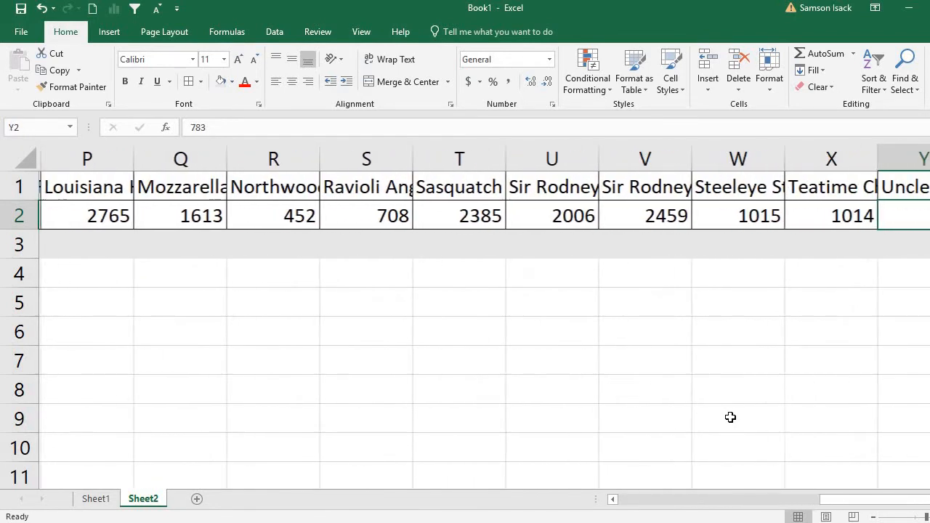
key("Right")
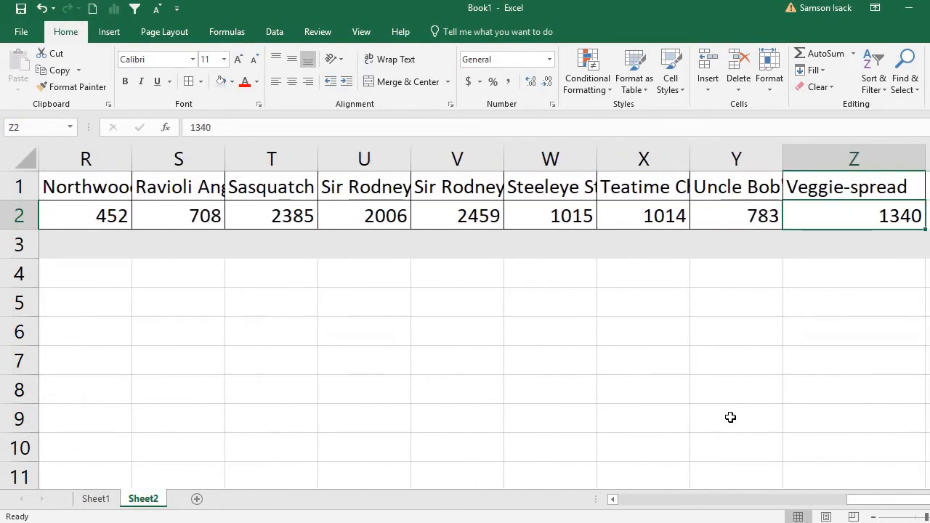
- Check the product names and sales at the end of the table around columns X to Z, and return to its start
key("Up")
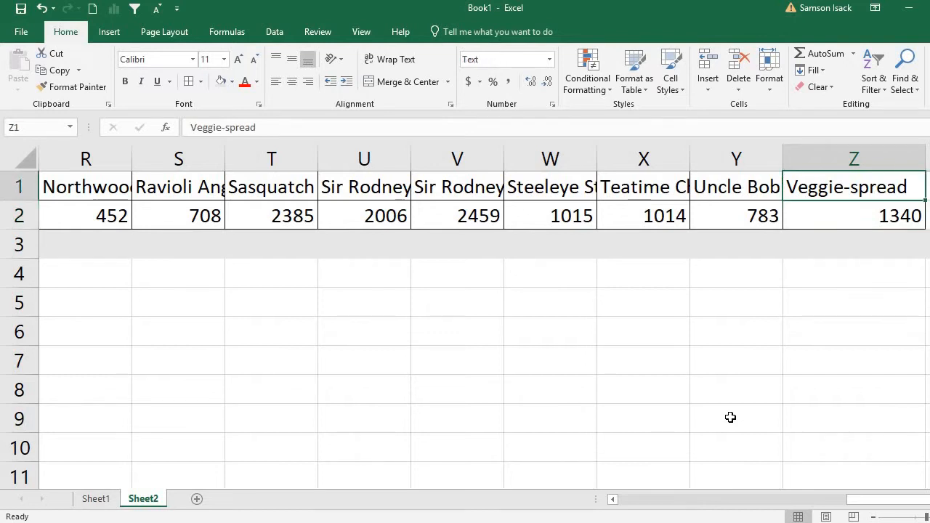
key("Left")
key("Left")
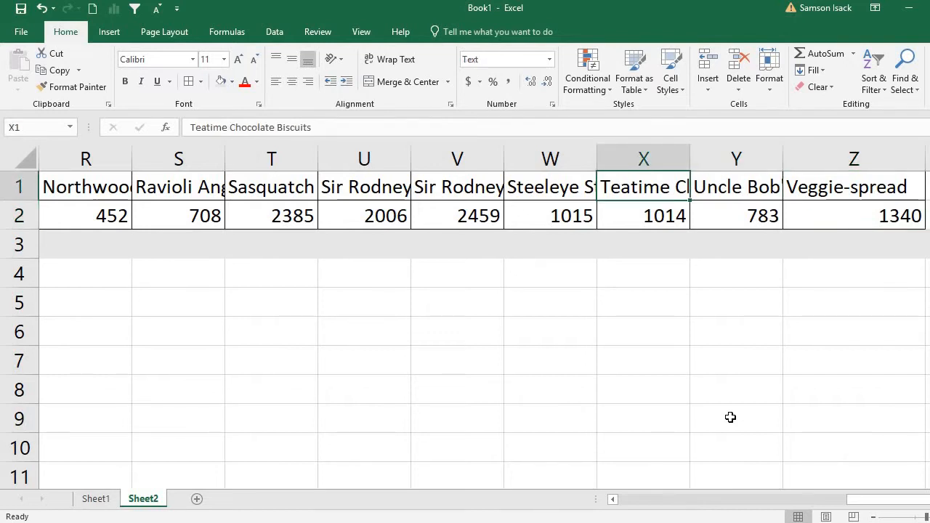
left_click(826, 211)
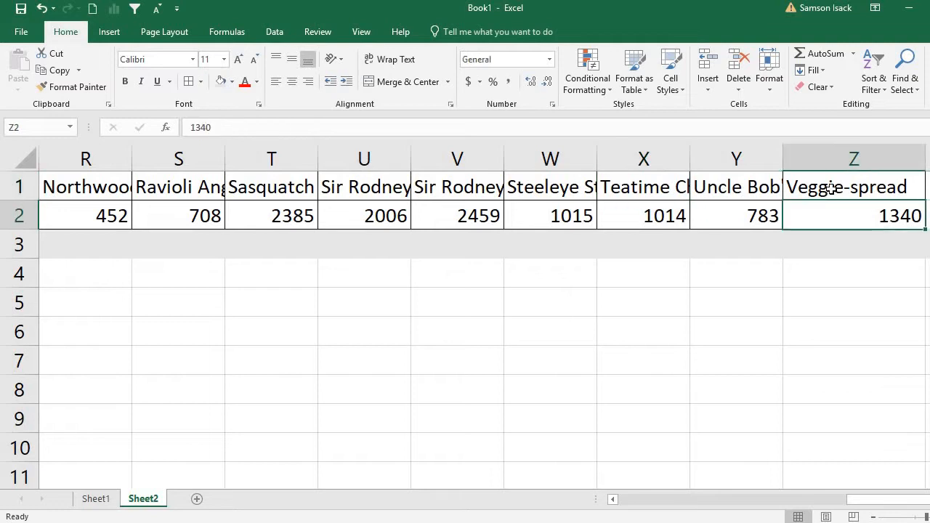
left_click(831, 187)
left_click(825, 212)
left_click(613, 500)
left_click_drag(612, 500, 613, 500)
- Copy the product name Alice Mutton from B1 into A6 as a value only
left_click(118, 322)
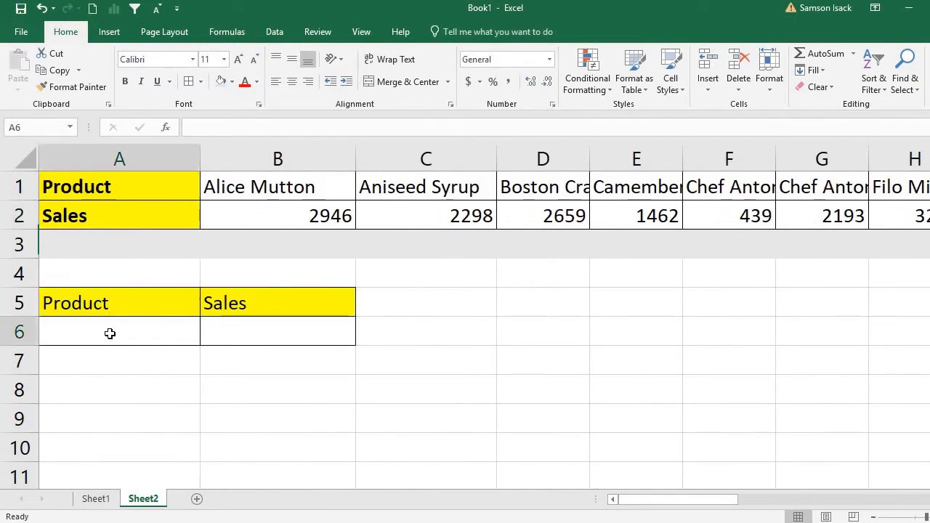
left_click(251, 186)
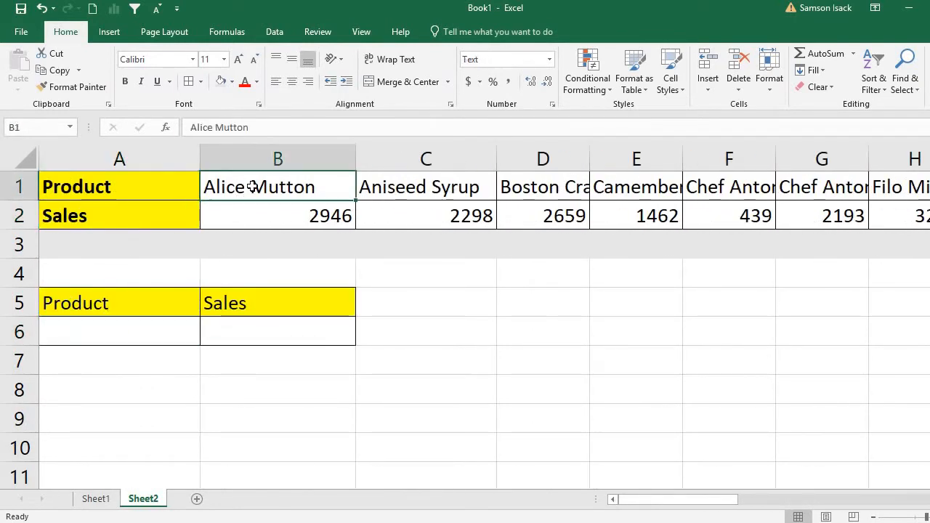
right_click(251, 186)
left_click(291, 214)
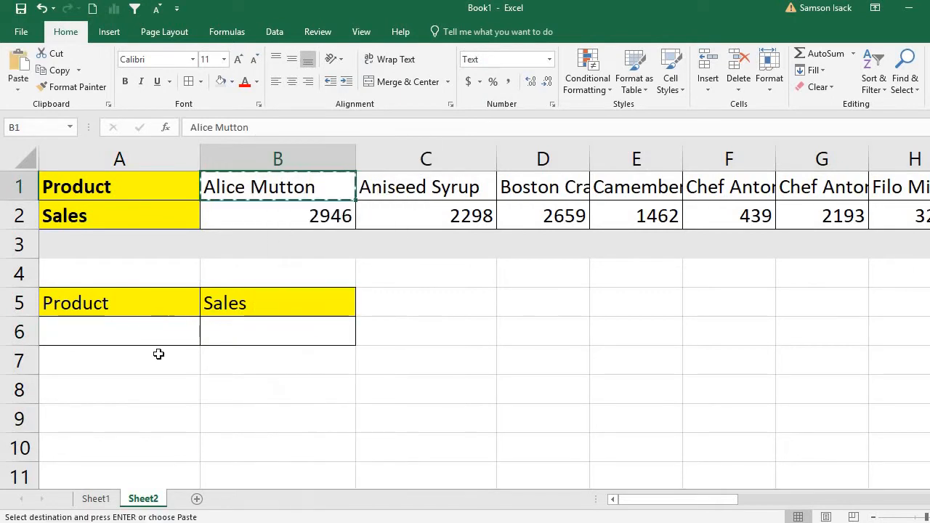
right_click(166, 340)
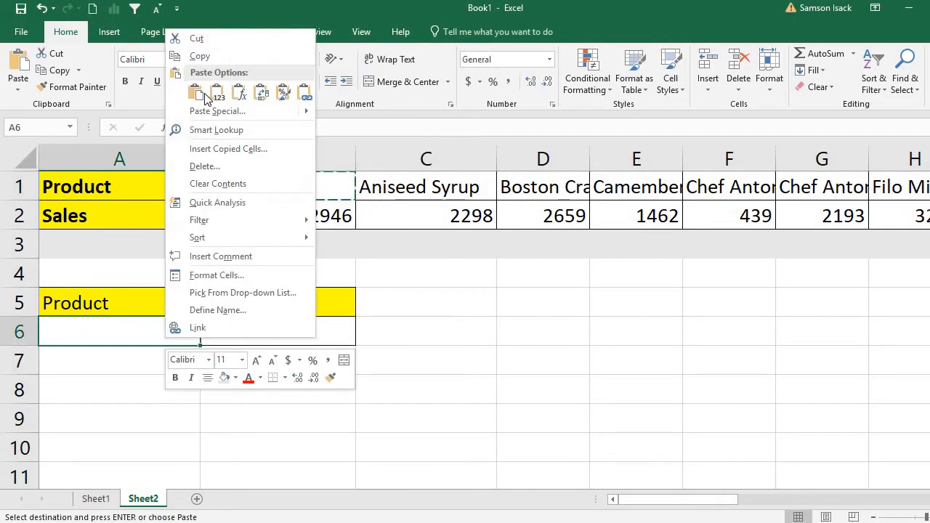
left_click(217, 93)
- Start an HLOOKUP formula in the Sales cell B6
left_click(260, 336)
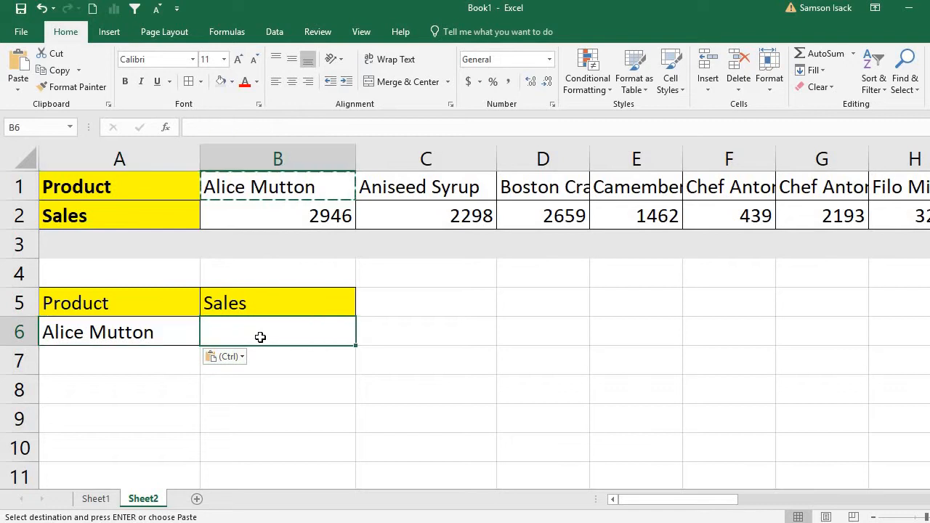
type("=")
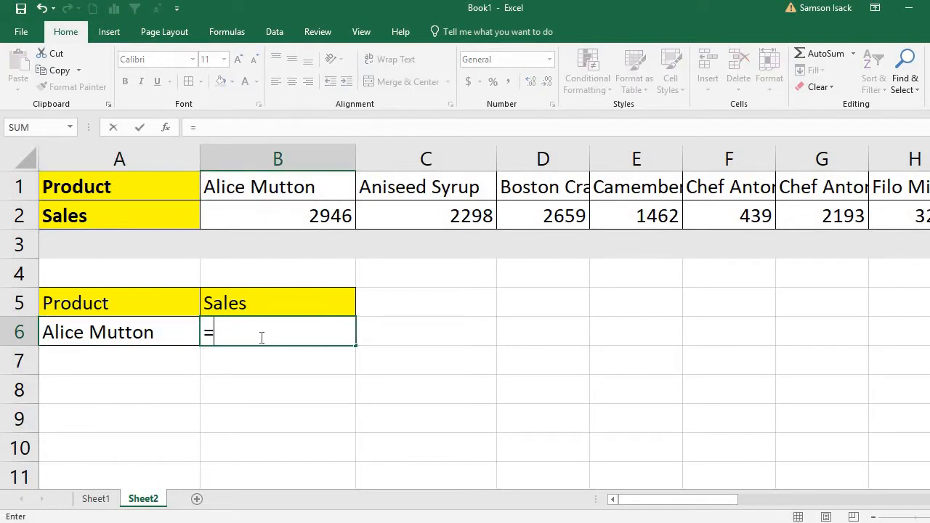
type("H")
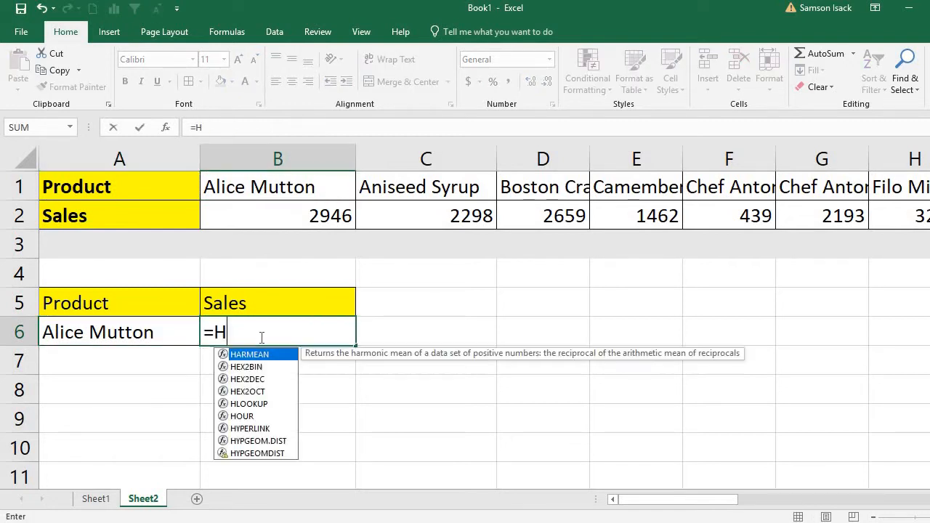
type("LOO")
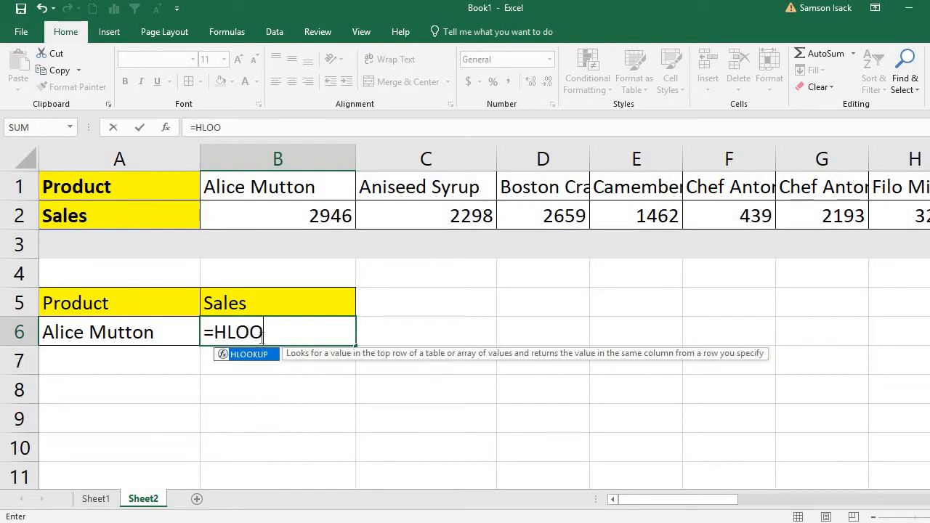
type("KUP")
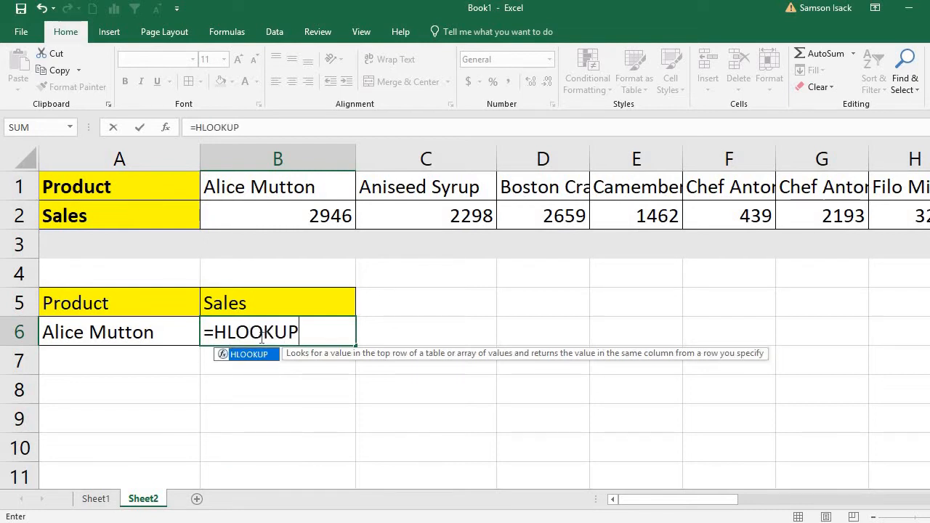
type("(")
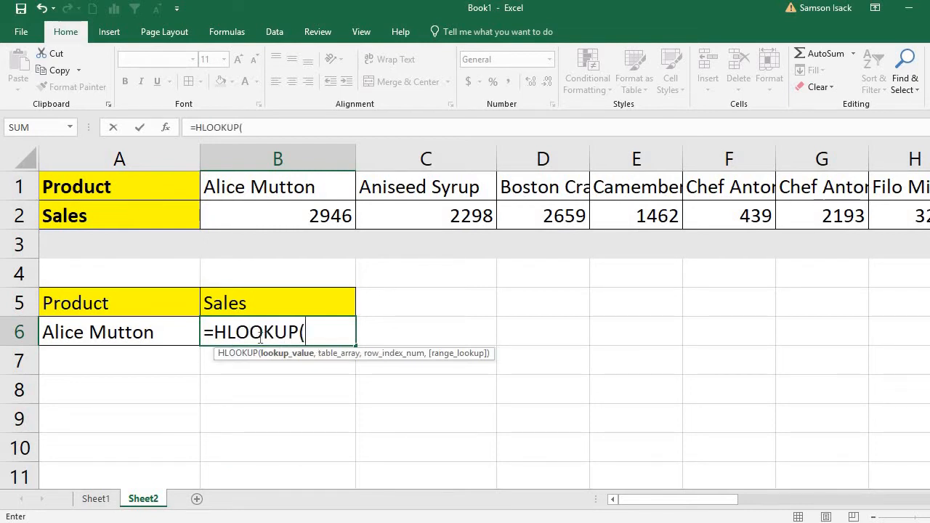
left_click(293, 186)
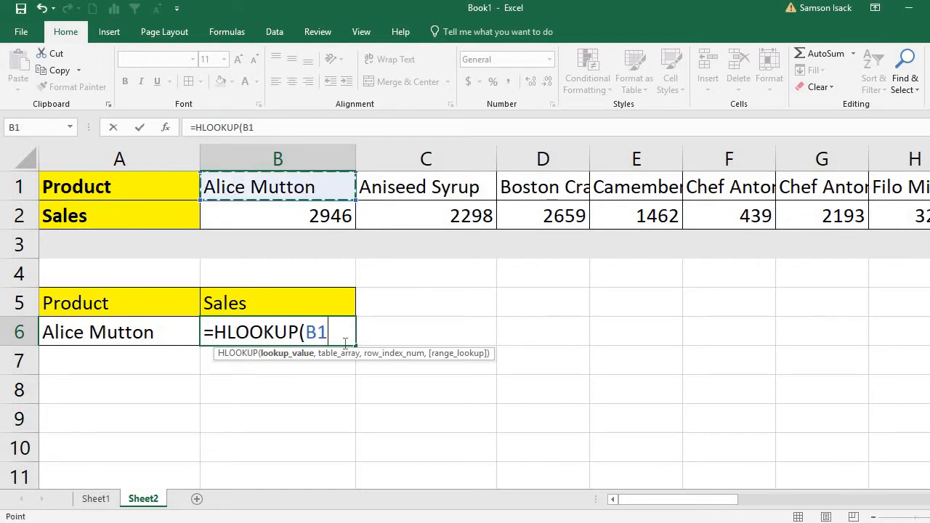
key("BackSpace")
key("BackSpace")
- Set A6 as the formula's lookup value and B1:Z2 as its table array
left_click(102, 332)
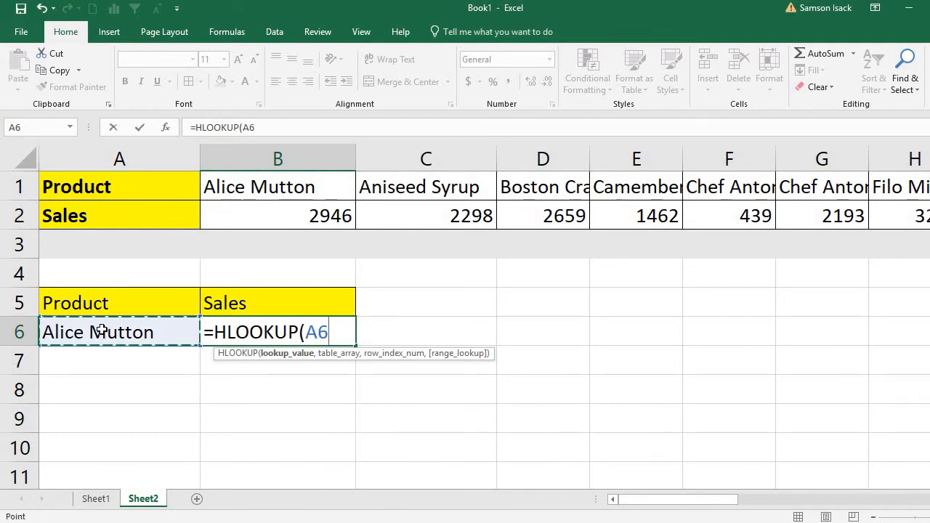
type(",")
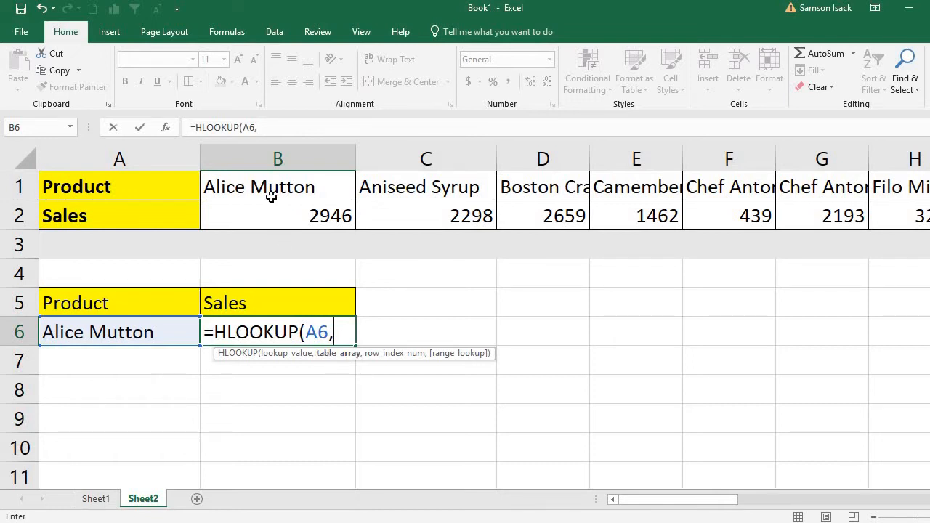
left_click_drag(272, 197, 691, 215)
left_click_drag(791, 498, 526, 504)
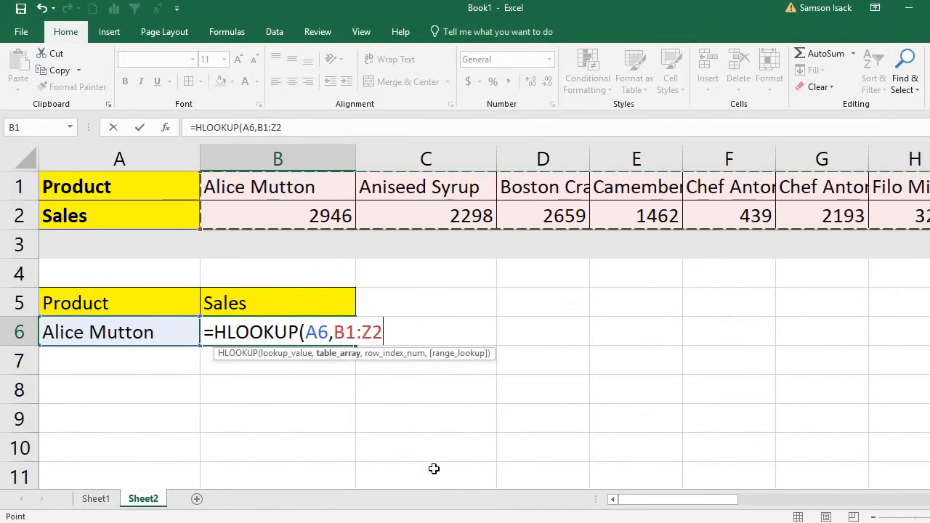
type(",")
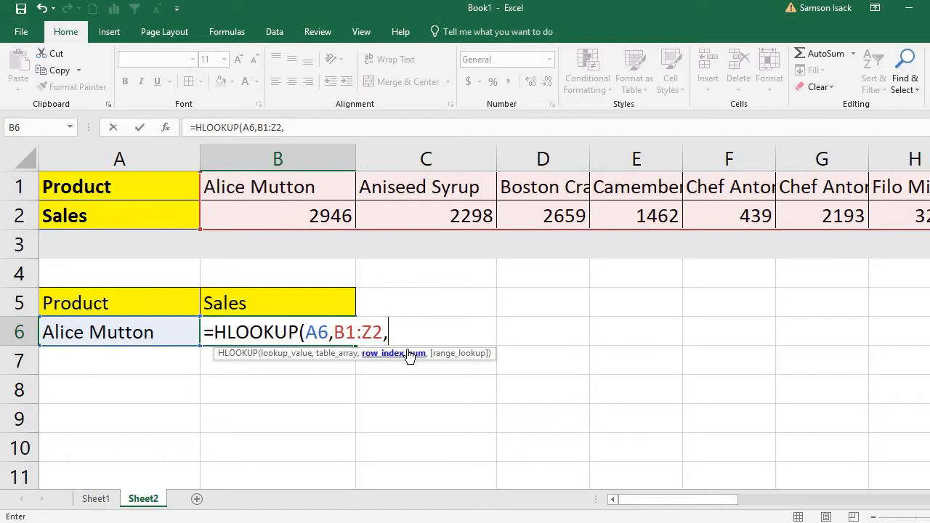
- Complete the HLOOKUP formula with row index 2 and FALSE for an exact match, and check its result against the source table
type("2")
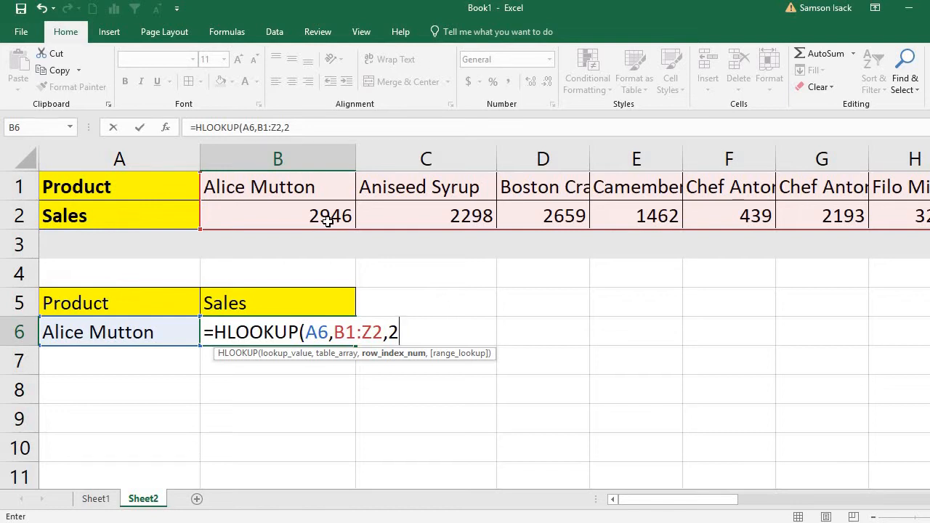
type(",")
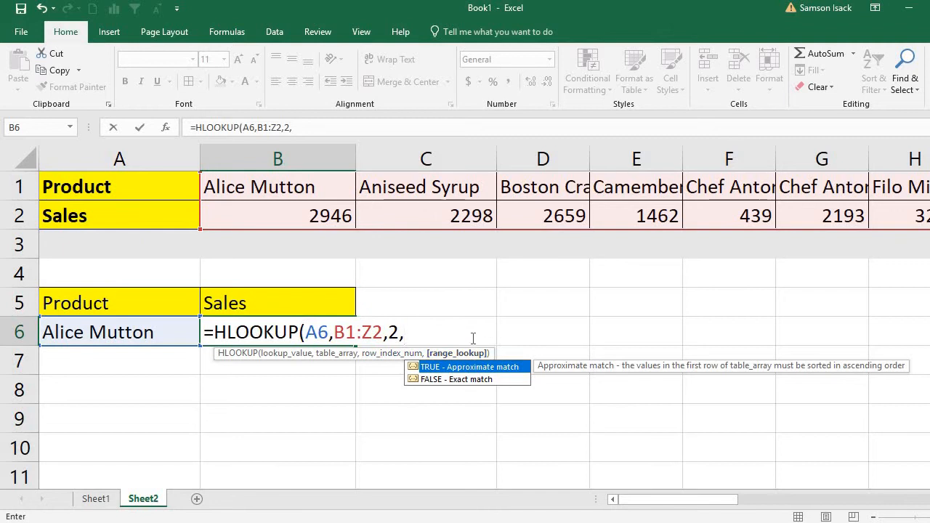
left_click(461, 381)
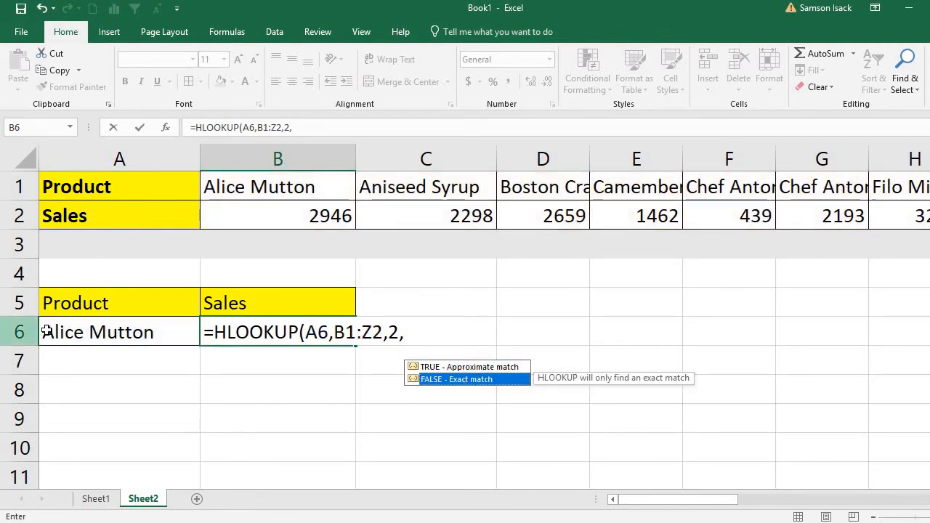
double_click(469, 379)
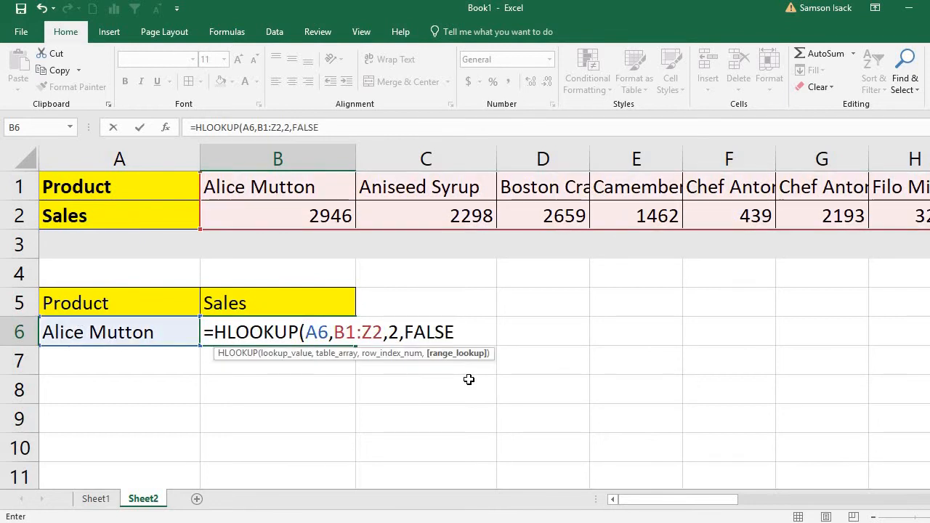
type(")")
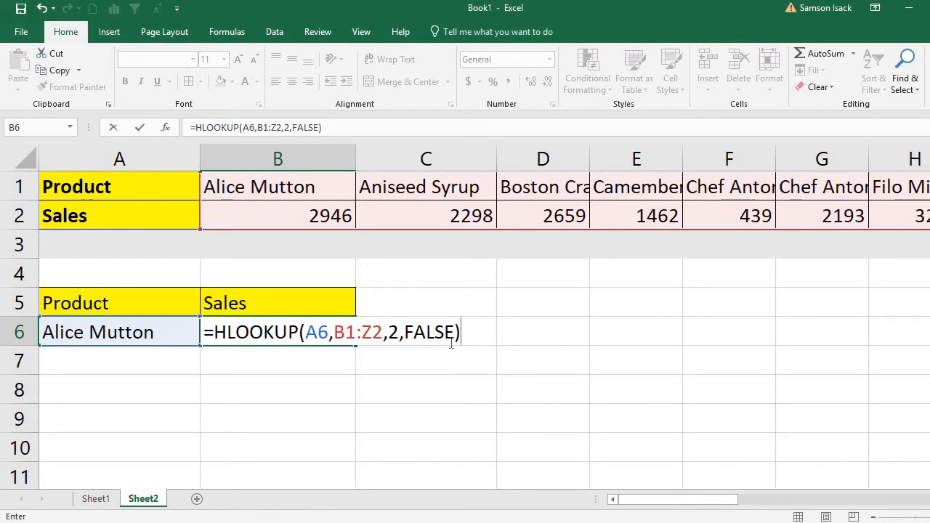
key("Return")
left_click(249, 329)
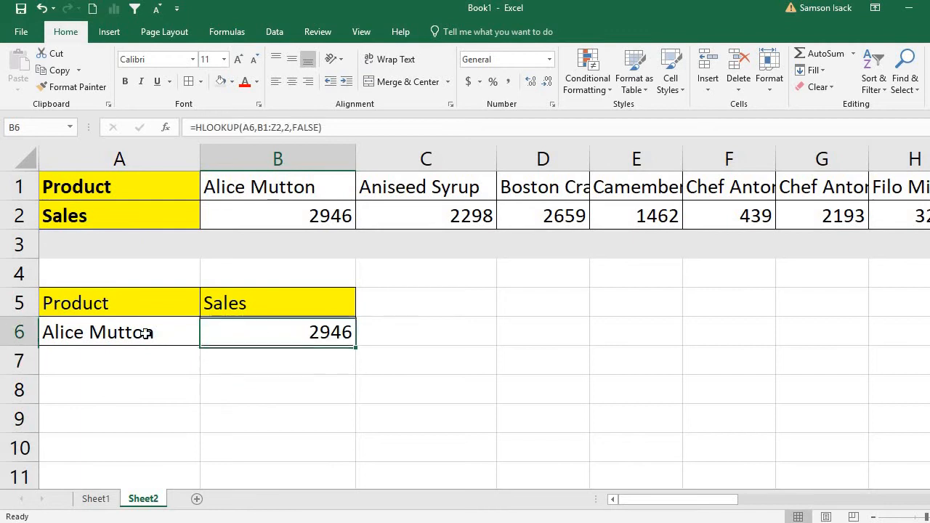
left_click(143, 334)
left_click(289, 331)
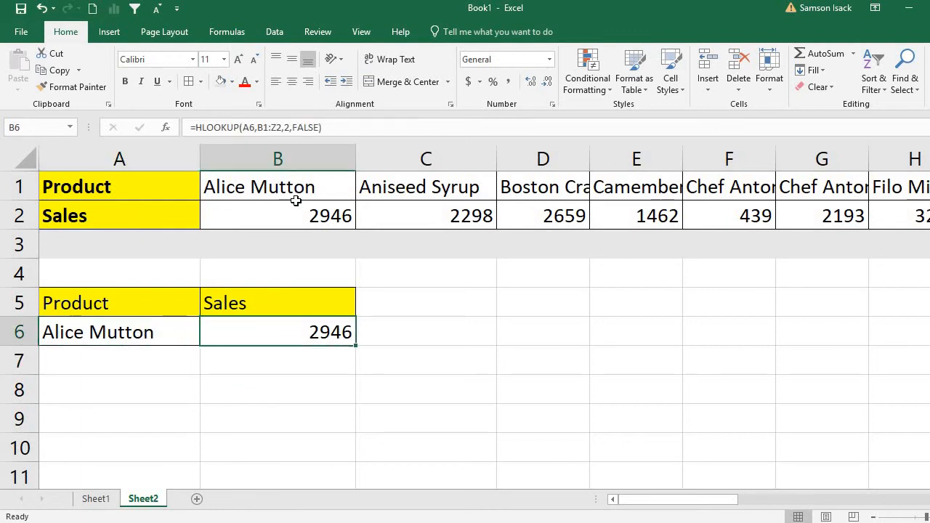
left_click(289, 221)
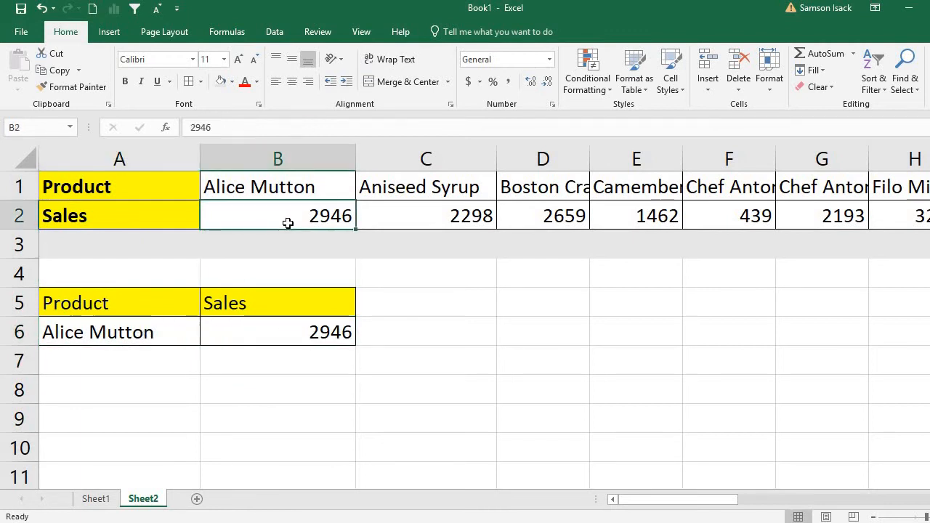
- Copy the product name Aniseed Syrup from C1 into A6 as a value only
right_click(447, 188)
left_click(480, 217)
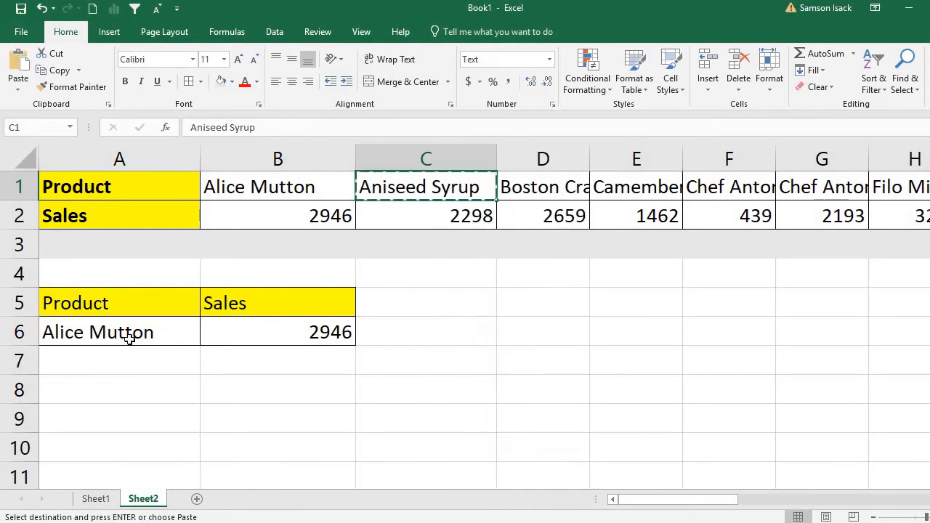
right_click(124, 332)
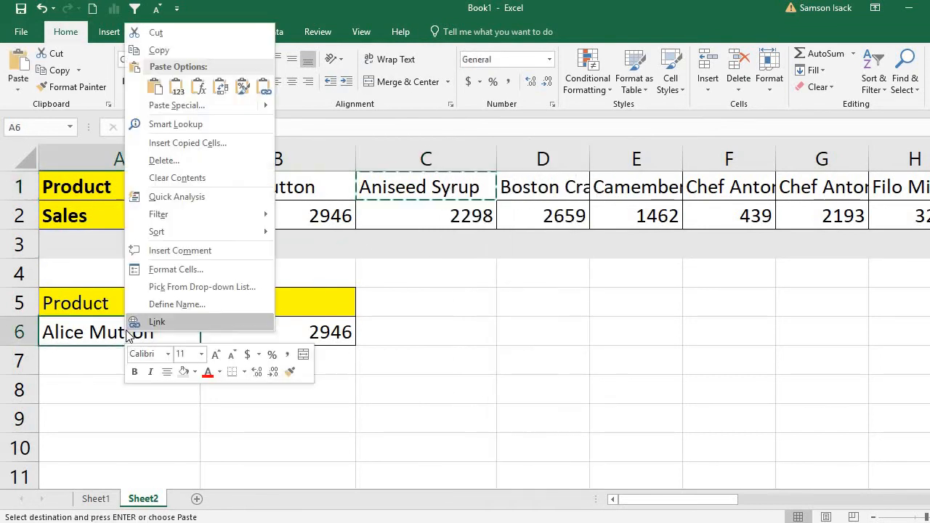
left_click(180, 88)
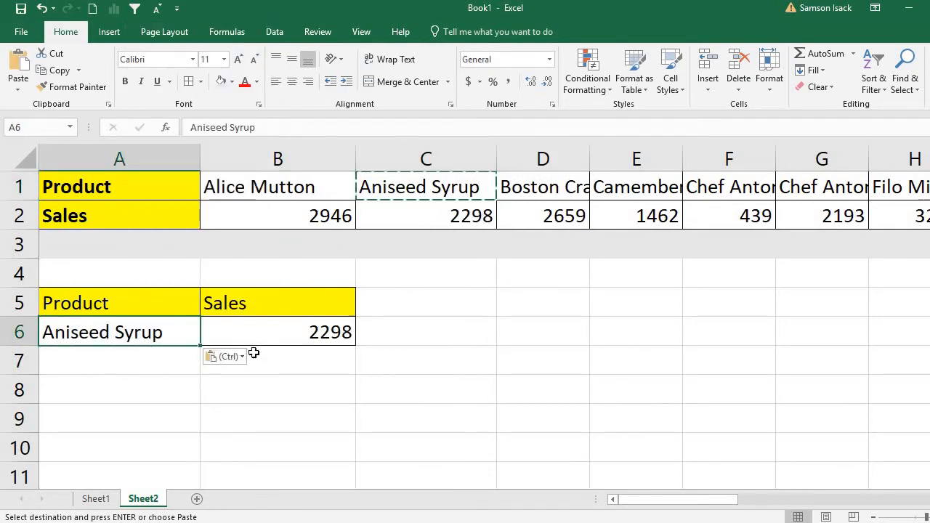
- Replace the product name in A6 with Coffee Mix, a product that is missing from the source table
double_click(169, 330)
left_click_drag(164, 332, 42, 331)
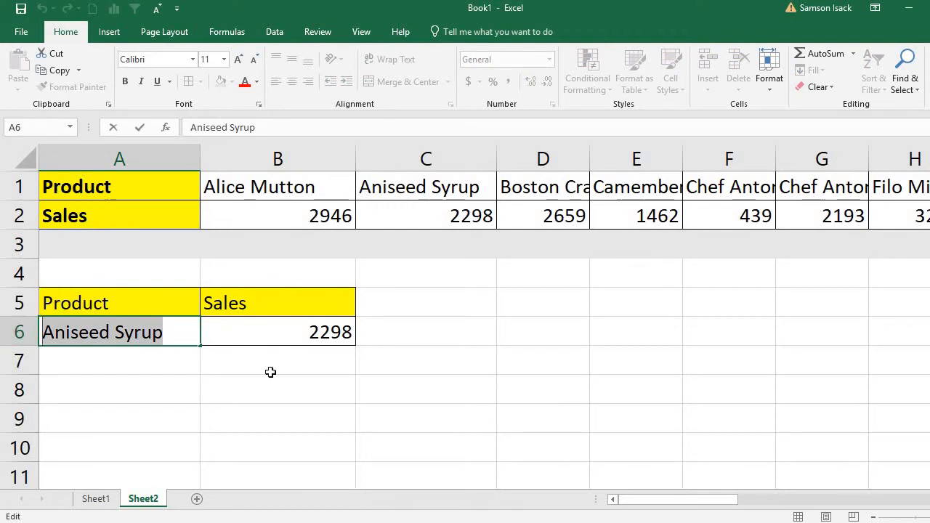
type("Coffe")
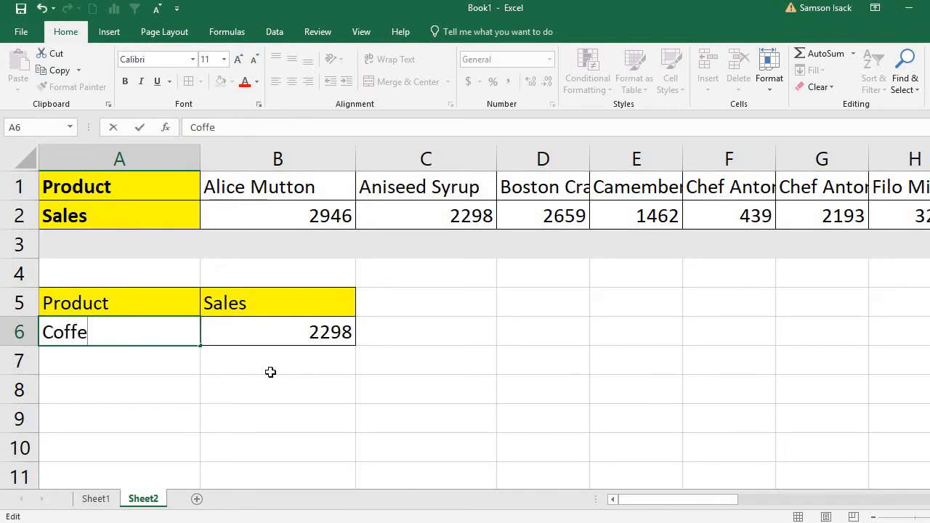
type("e")
type(" Mix")
key("Return")
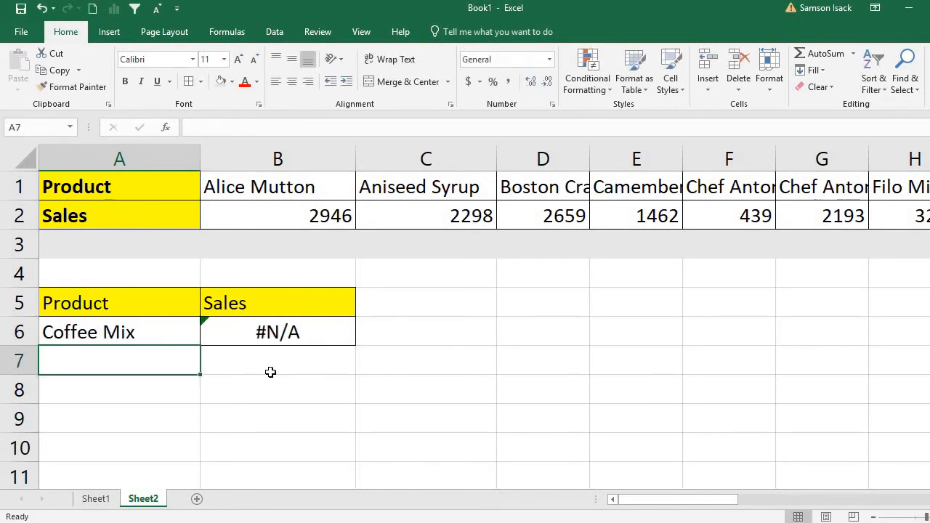
- Wrap the HLOOKUP formula in B6 in an IFNA function, keeping the lookup as its value argument
left_click(274, 333)
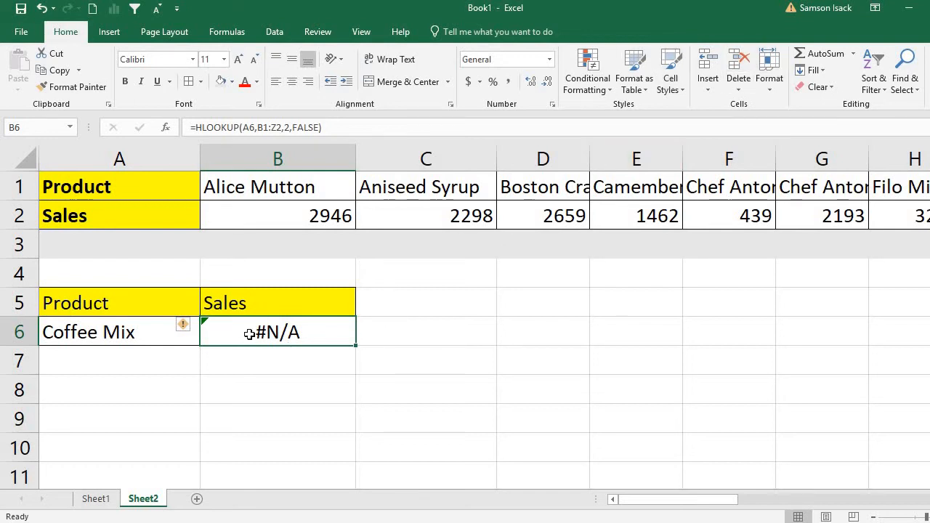
double_click(251, 335)
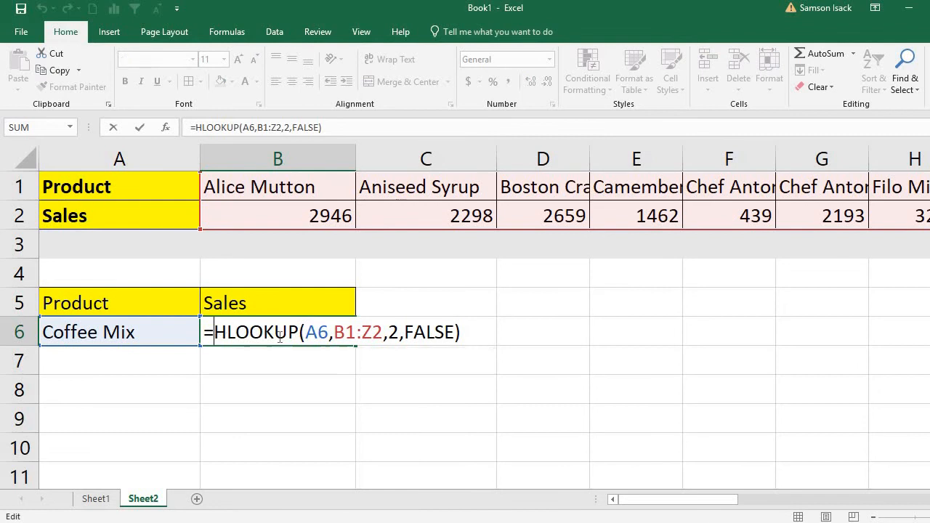
type("IF")
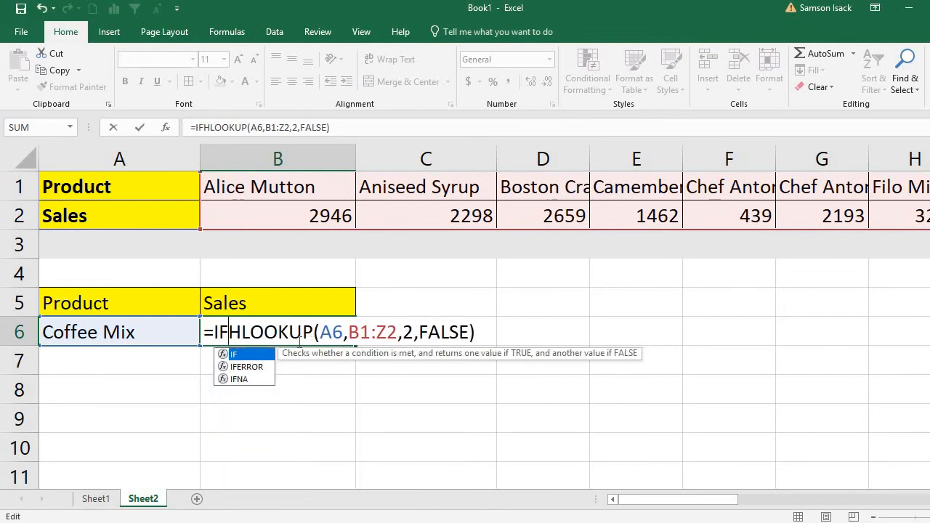
type("NA(")
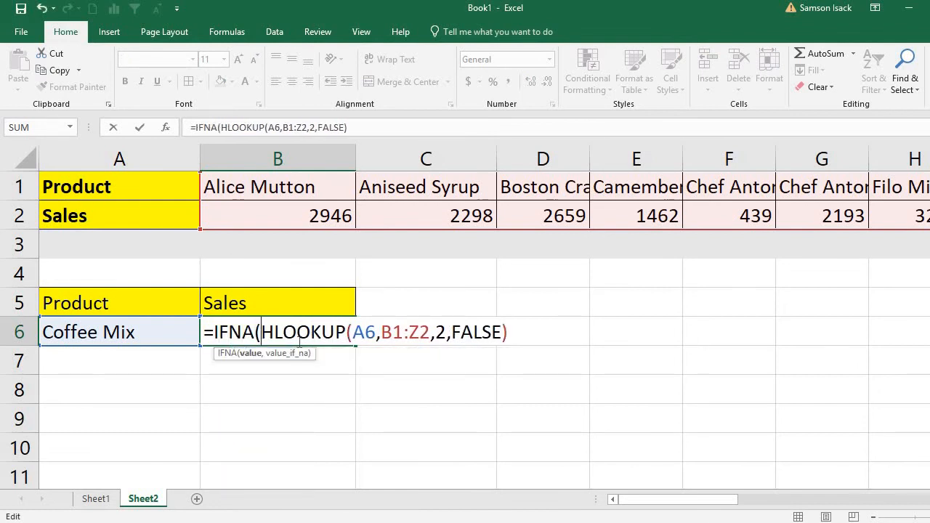
left_click_drag(263, 332, 508, 344)
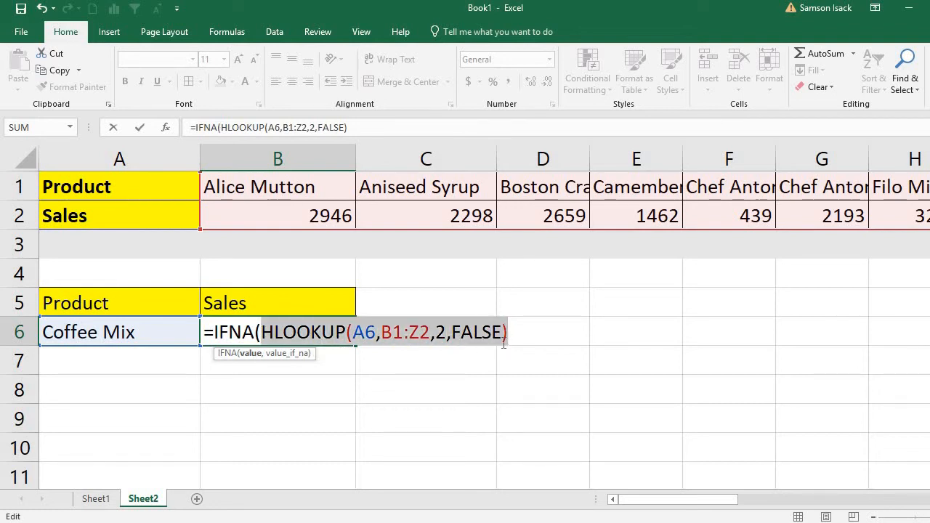
left_click(522, 335)
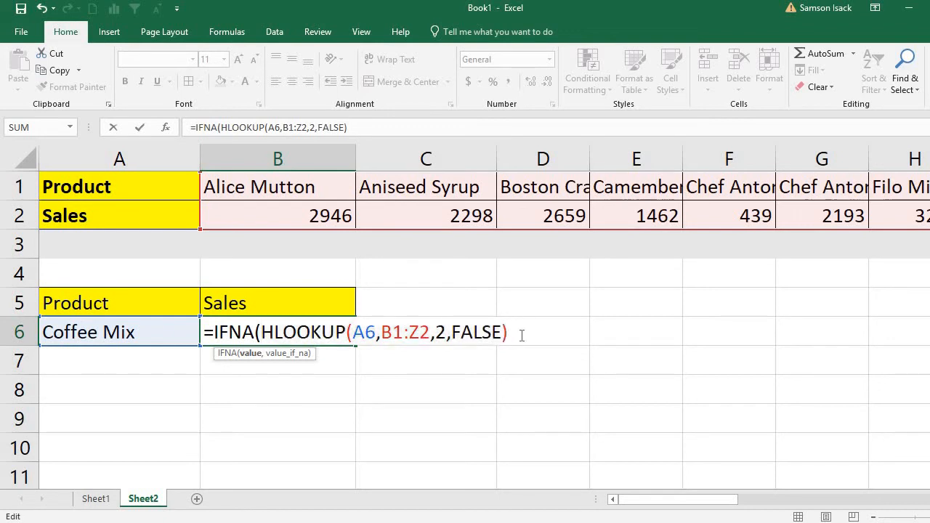
type(",")
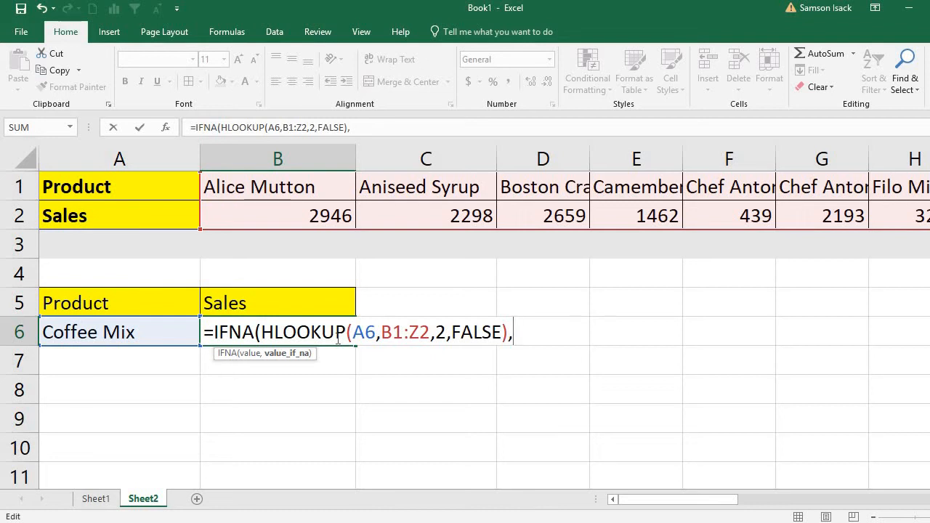
- Complete the IFNA formula with the fallback text "This product is not available" and check B6's result against the product in A6
type("\"The")
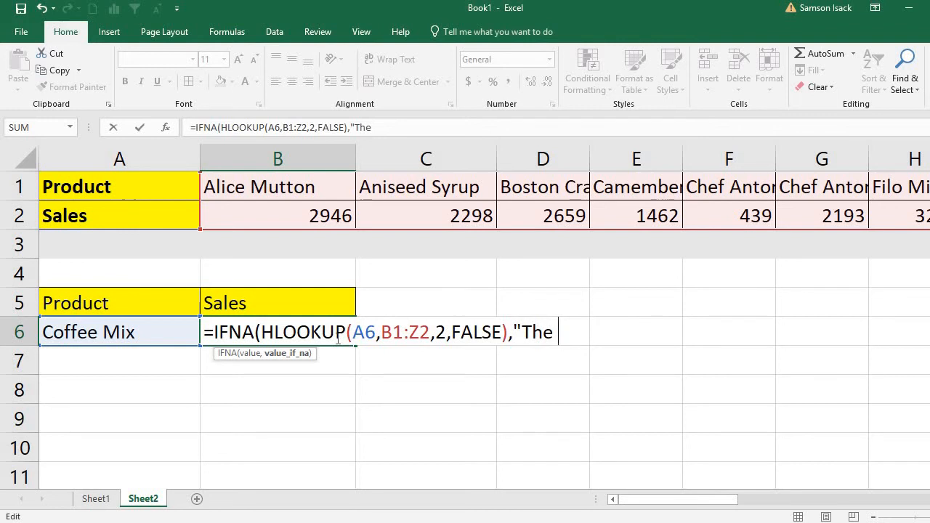
key("BackSpace")
key("BackSpace")
type("is product")
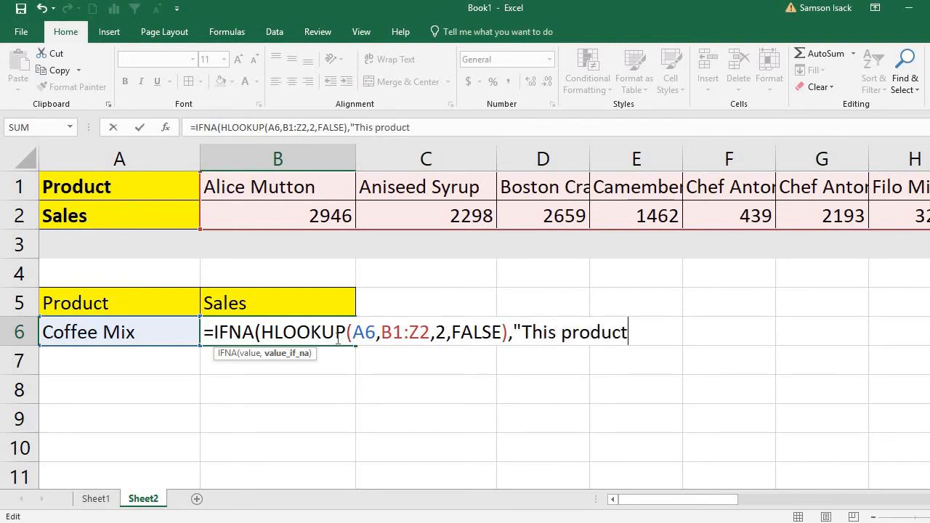
type(" is not avail")
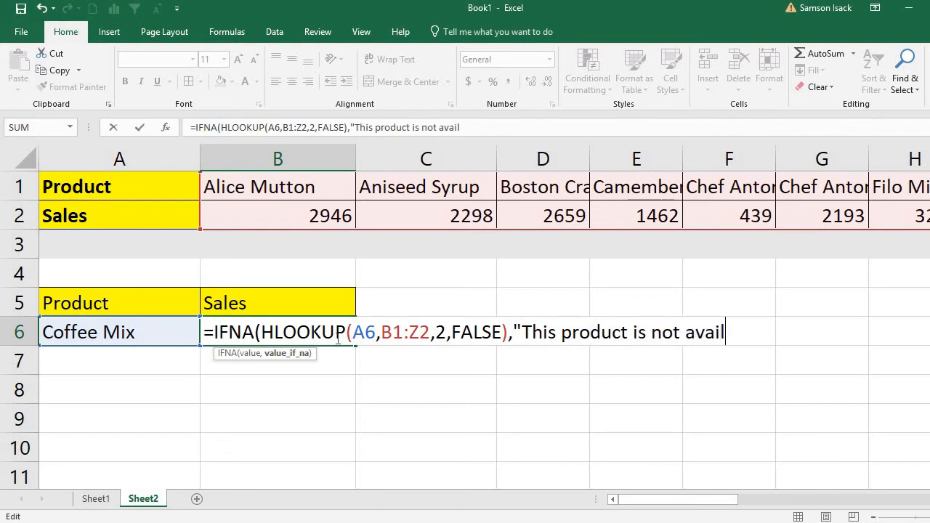
type("able\"")
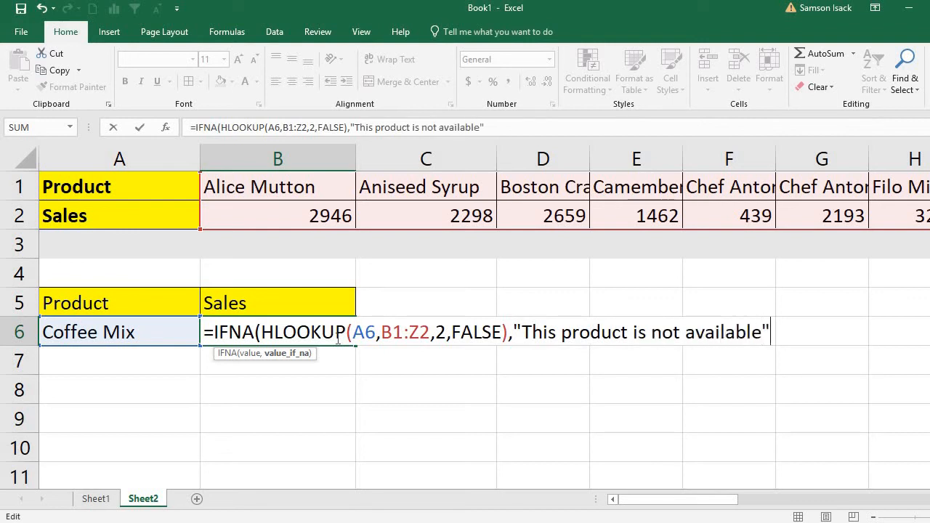
type(")")
key("Return")
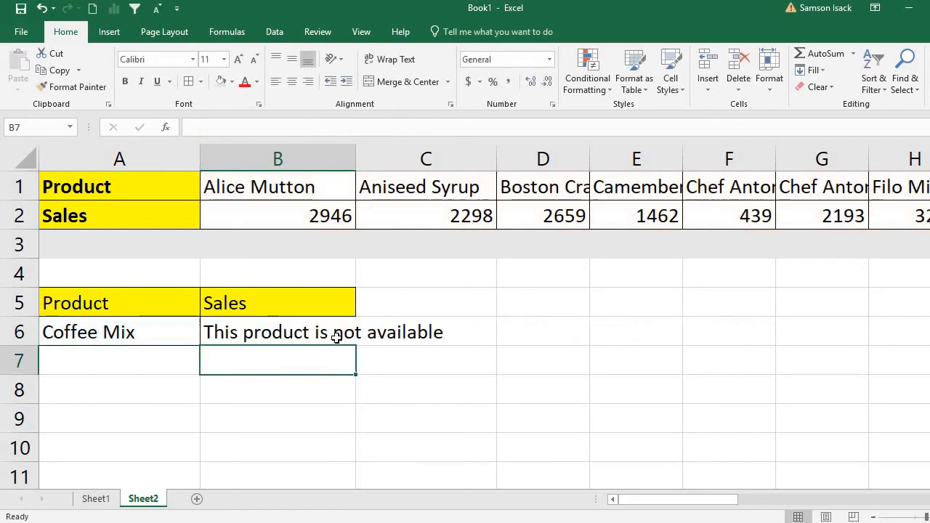
key("Up")
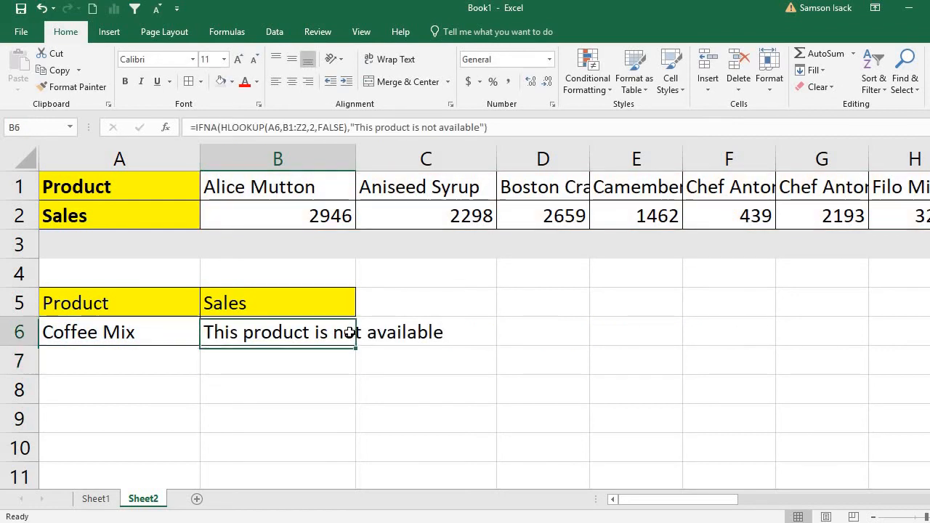
left_click(146, 333)
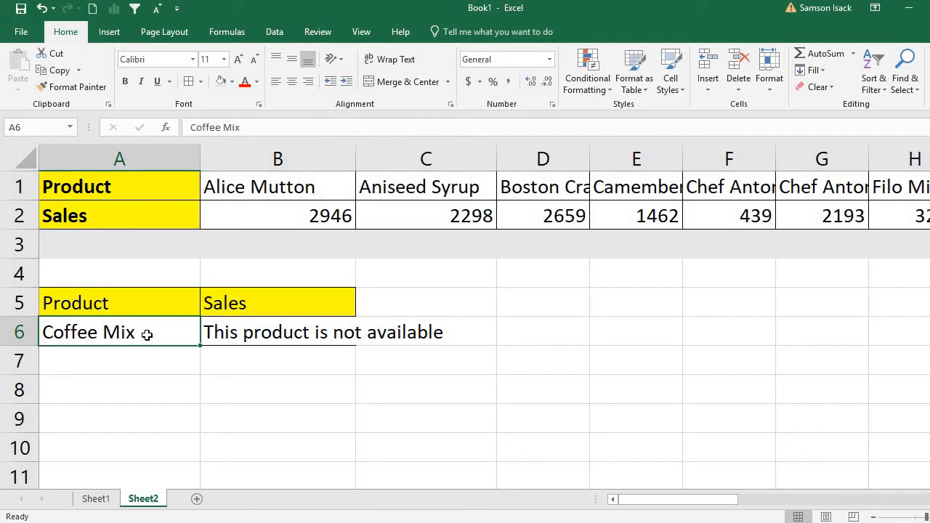
left_click(343, 331)
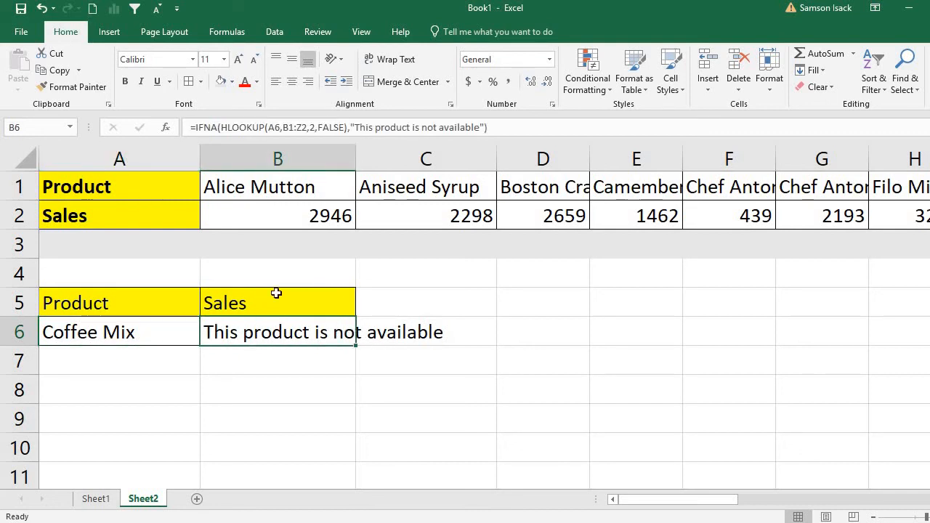
left_click(119, 332)
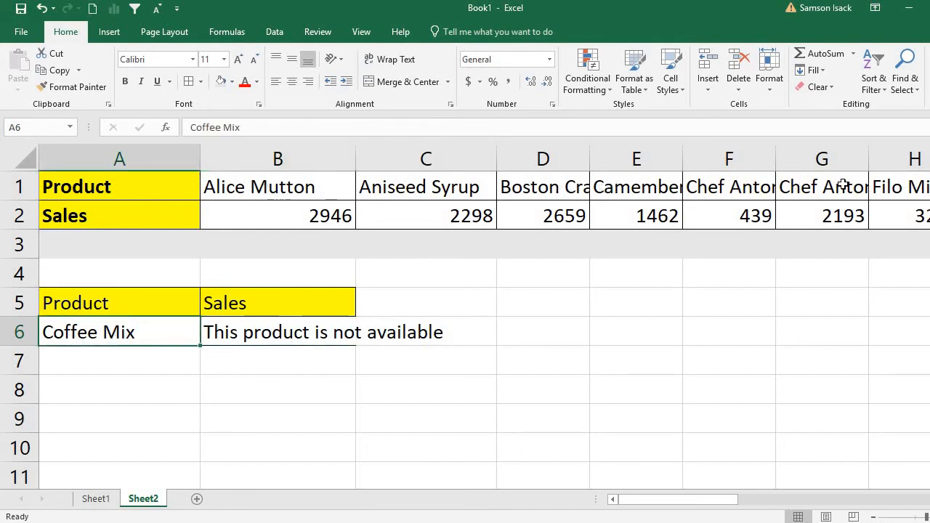
left_click(266, 336)
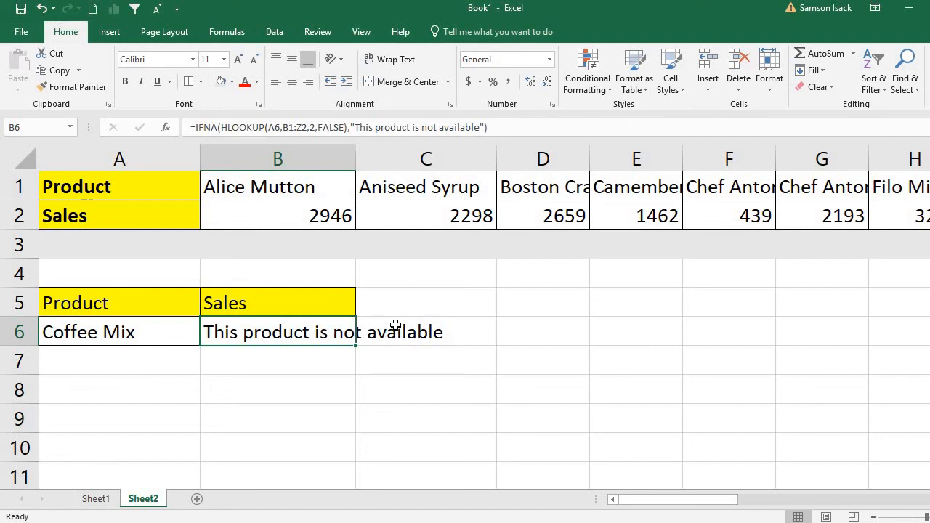
left_click(309, 195)
right_click(309, 195)
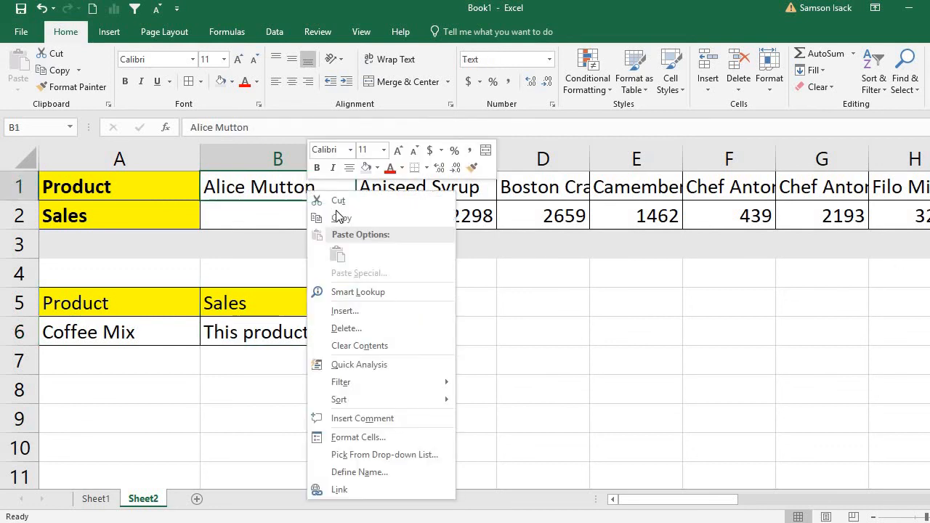
key("Escape")
- Copy the product name Camembert Pierrot from E1 into A6 and check the formula's result in B6
left_click(637, 188)
right_click(636, 188)
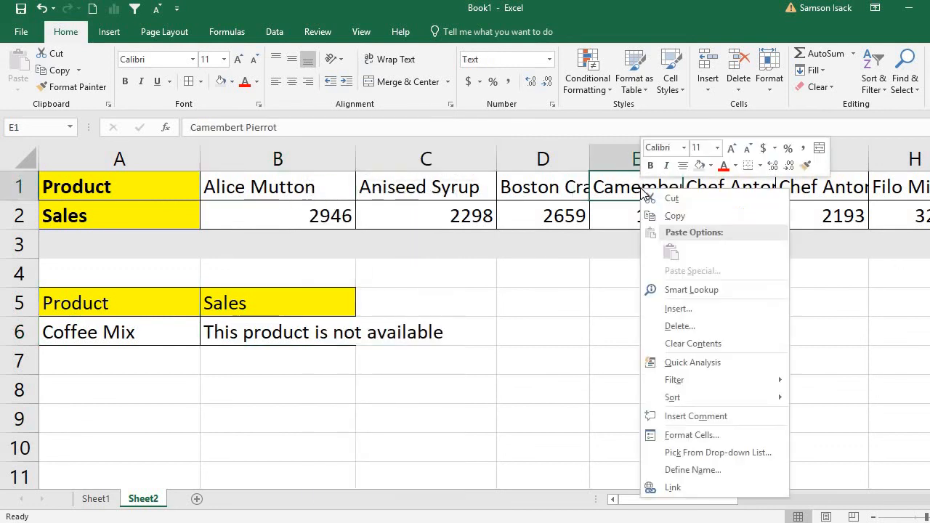
left_click(670, 216)
left_click(87, 326)
right_click(87, 327)
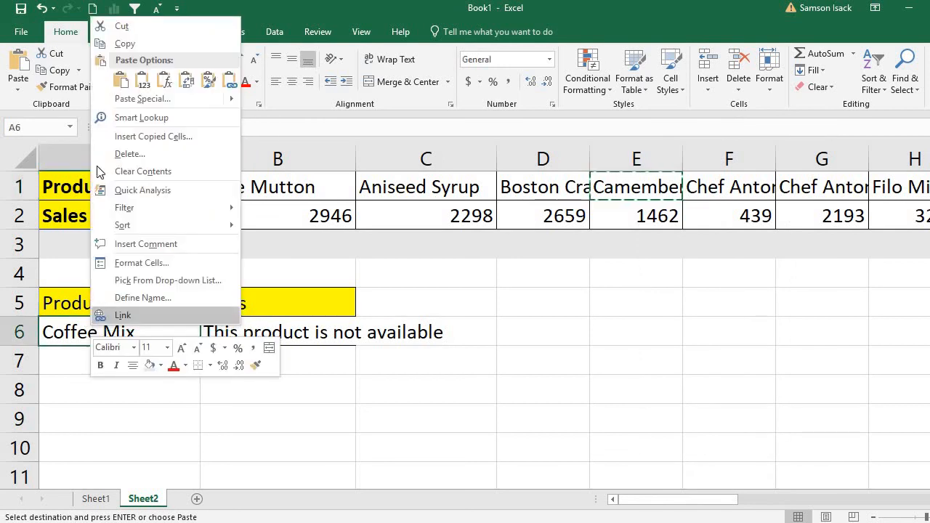
left_click(118, 82)
left_click(272, 328)
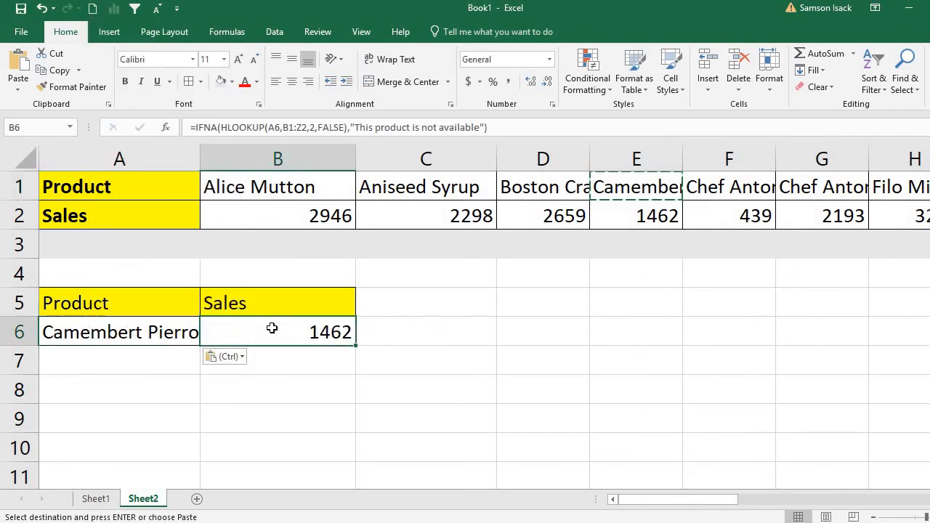
- Shorten the product name in A6 to Pierrot and check the formula's result in B6
double_click(144, 328)
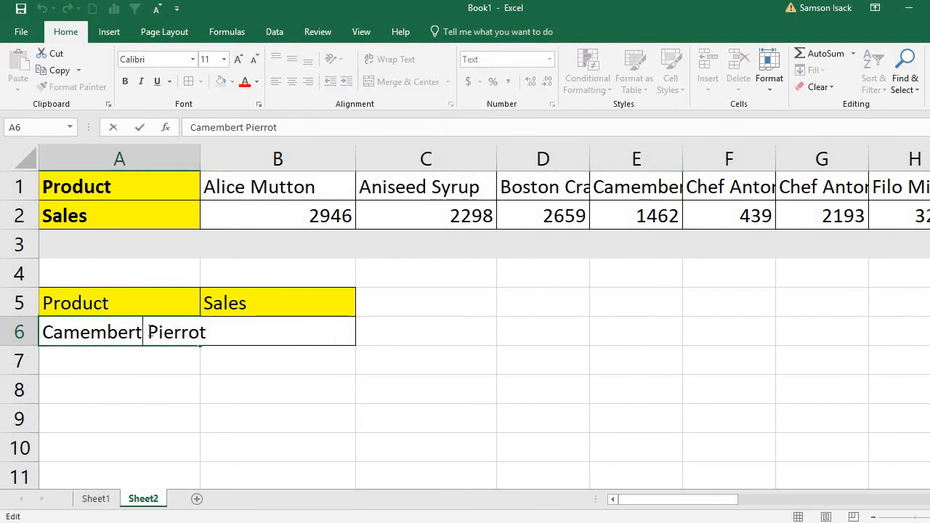
left_click_drag(148, 332, 6, 326)
key("BackSpace")
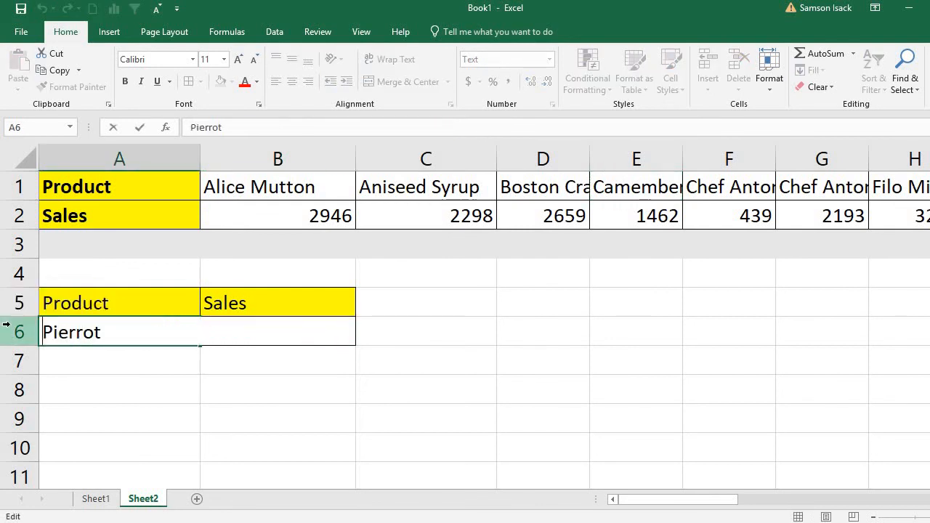
key("Return")
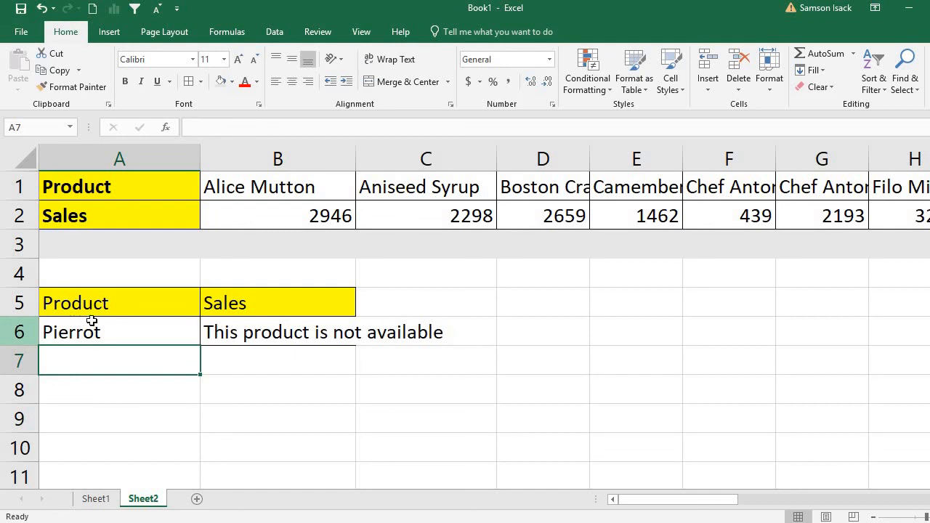
left_click(290, 333)
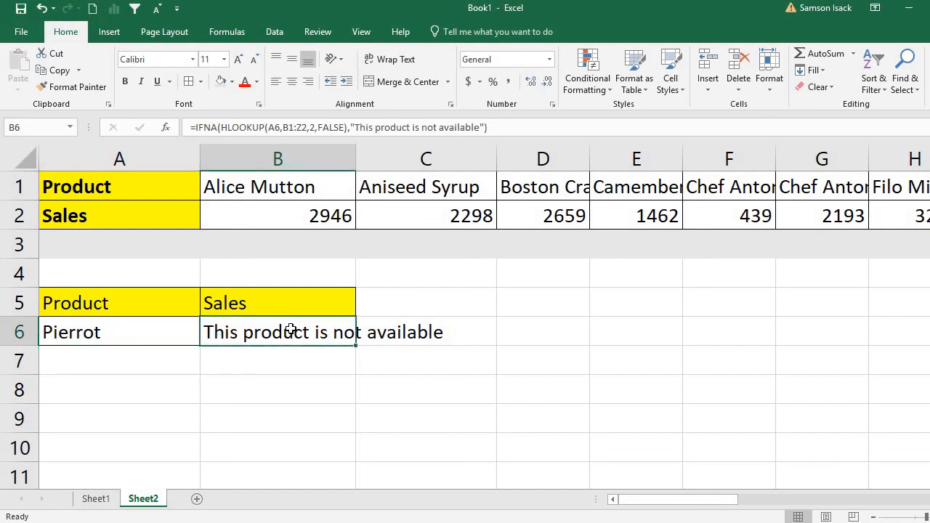